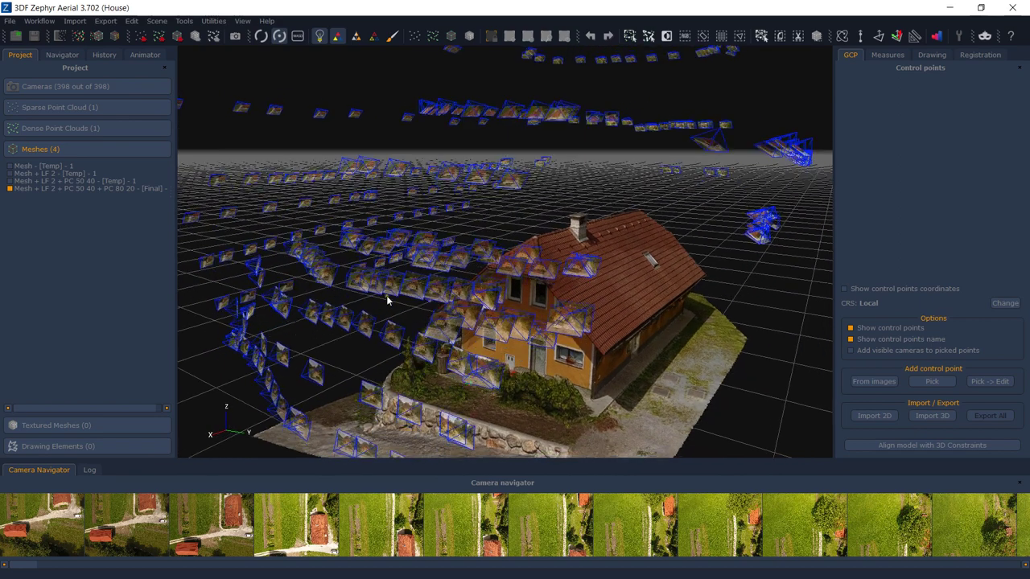
Start Photoconsistency Based Optimization on the final house mesh, trying image resolution at 75% and then about 50%.
{"action": "right_click", "coordinate": [151, 192]}
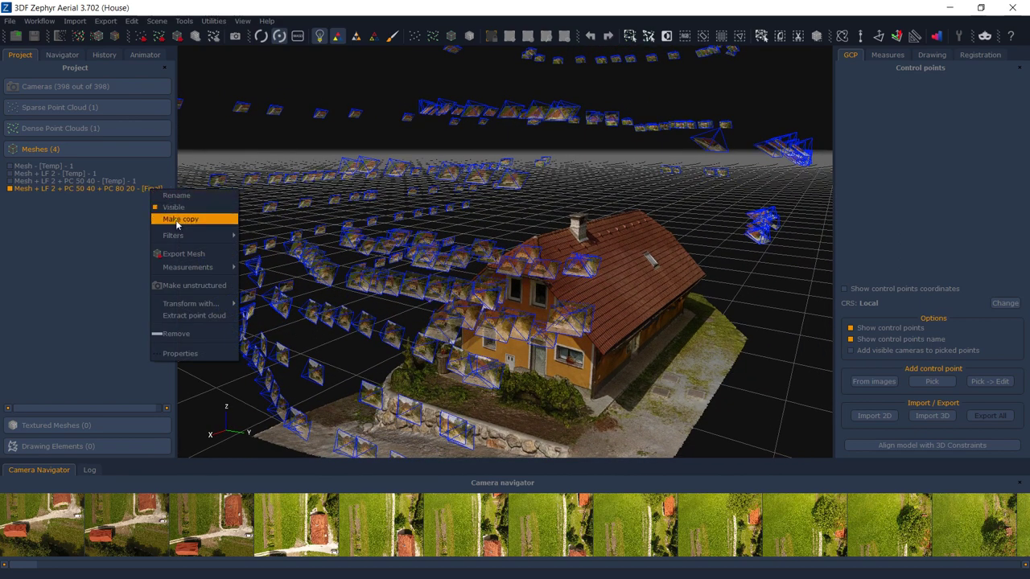
{"action": "mouse_move", "coordinate": [187, 237]}
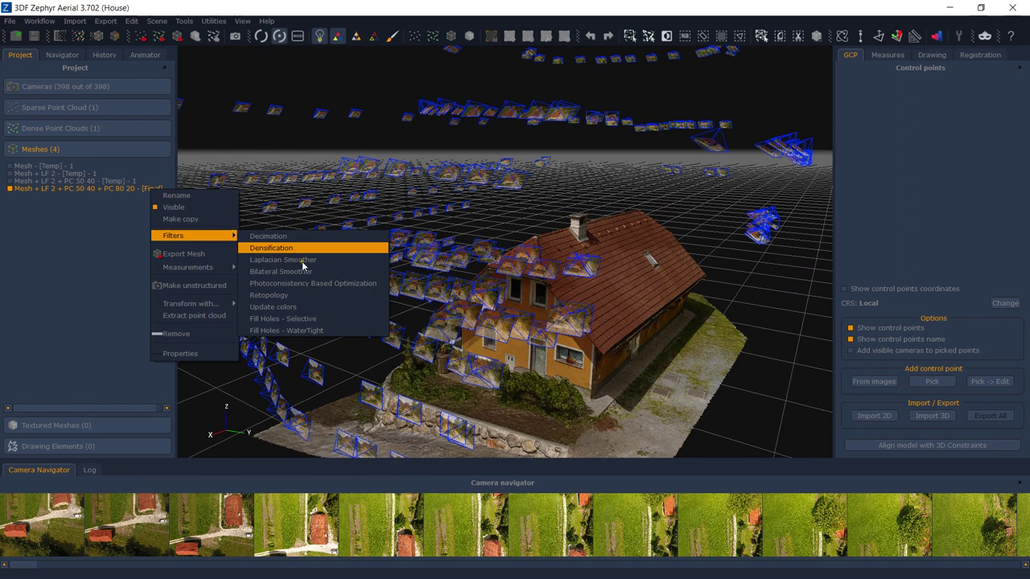
{"action": "left_click", "coordinate": [319, 286]}
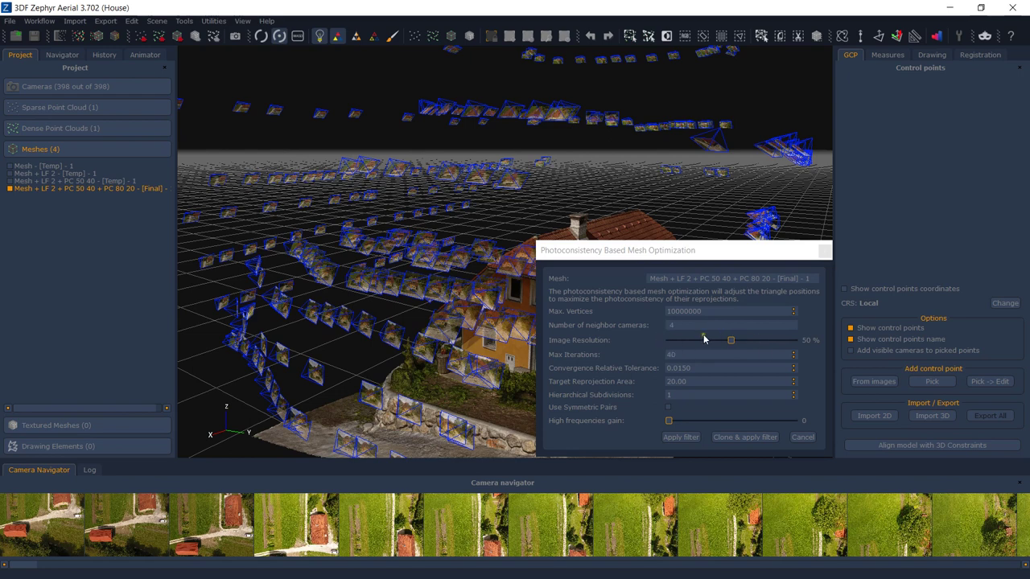
{"action": "left_click_drag", "start_coordinate": [733, 340], "coordinate": [764, 341]}
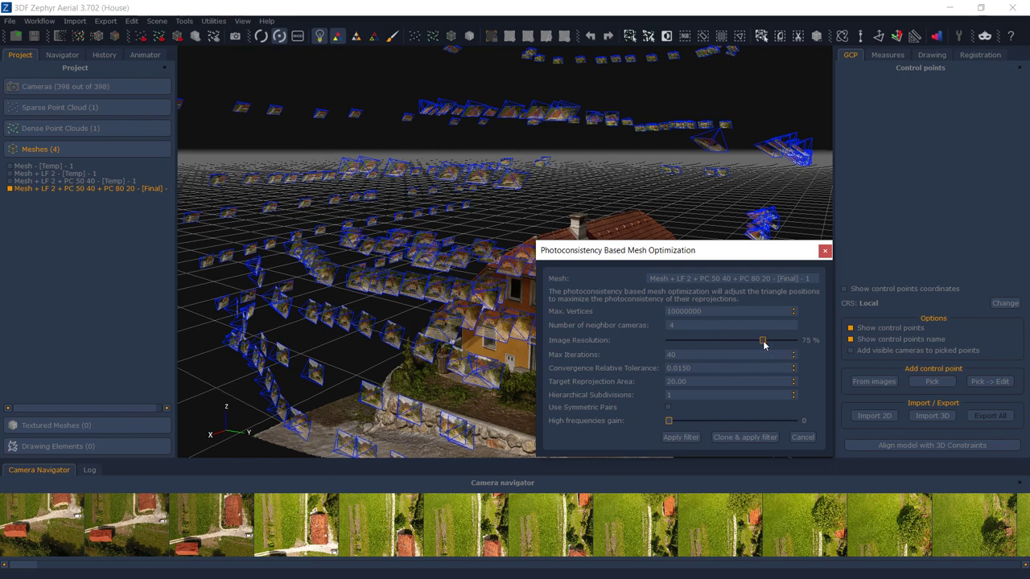
{"action": "left_click", "coordinate": [762, 367]}
{"action": "mouse_move", "coordinate": [764, 341]}
{"action": "left_mouse_down"}
{"action": "mouse_move", "coordinate": [700, 339]}
{"action": "mouse_move", "coordinate": [799, 346]}
{"action": "mouse_move", "coordinate": [773, 344]}
{"action": "left_mouse_up"}
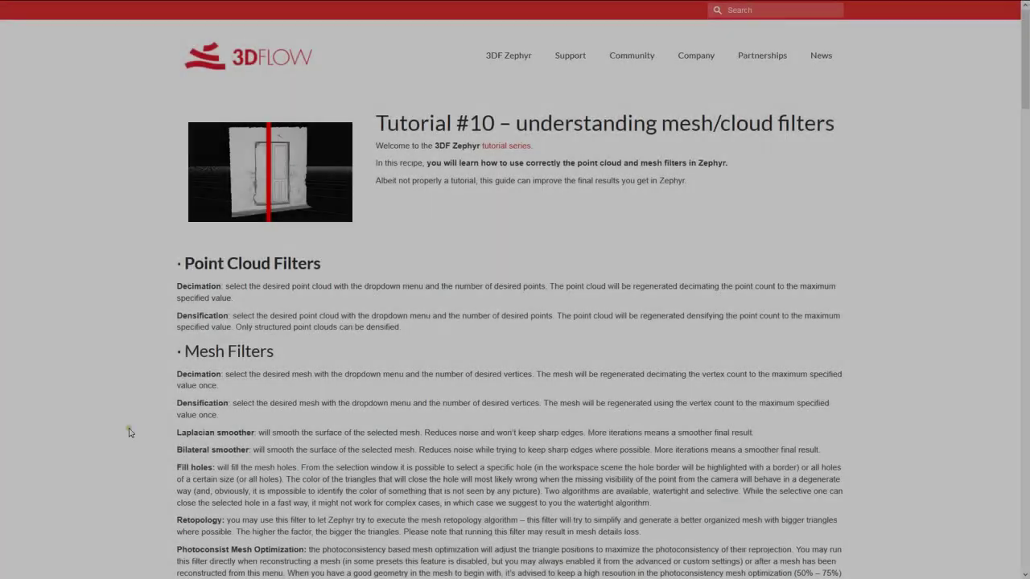
Scroll down through the online mesh filters tutorial.
{"action": "scroll", "coordinate": [801, 277], "scroll_direction": "down", "scroll_amount": 4}
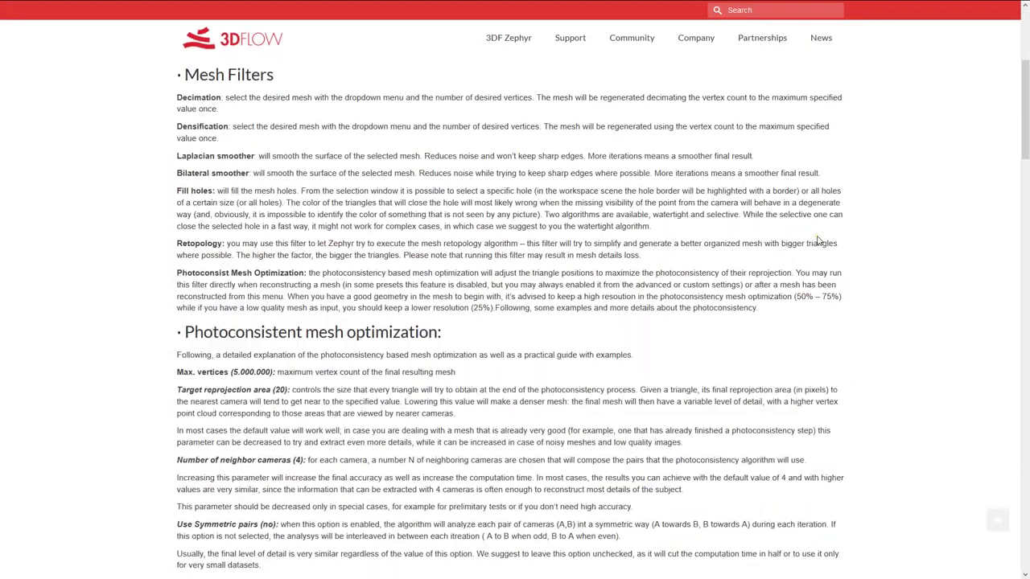
{"action": "scroll", "coordinate": [817, 242], "scroll_direction": "down", "scroll_amount": 7}
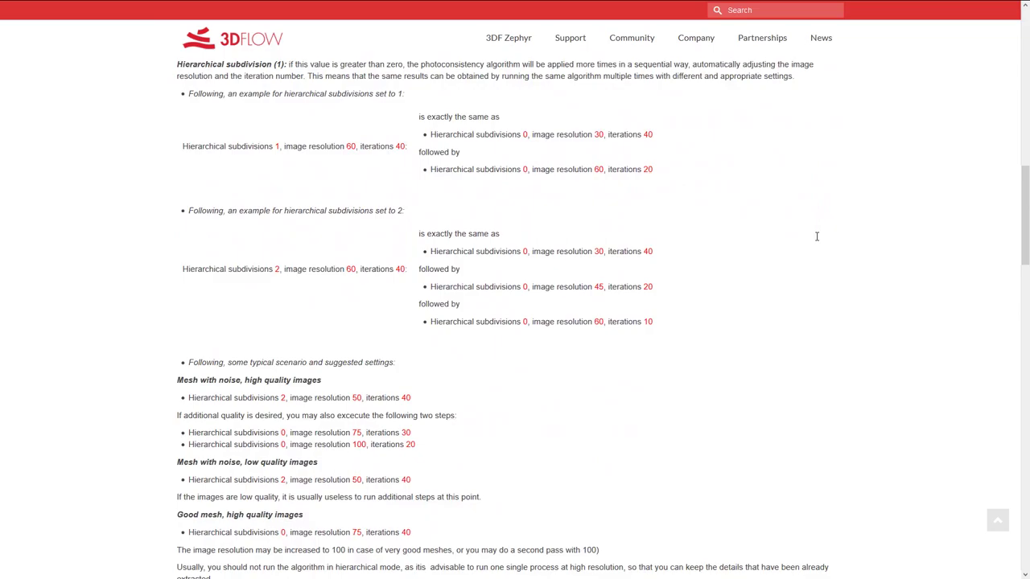
{"action": "scroll", "coordinate": [817, 237], "scroll_direction": "down", "scroll_amount": 3}
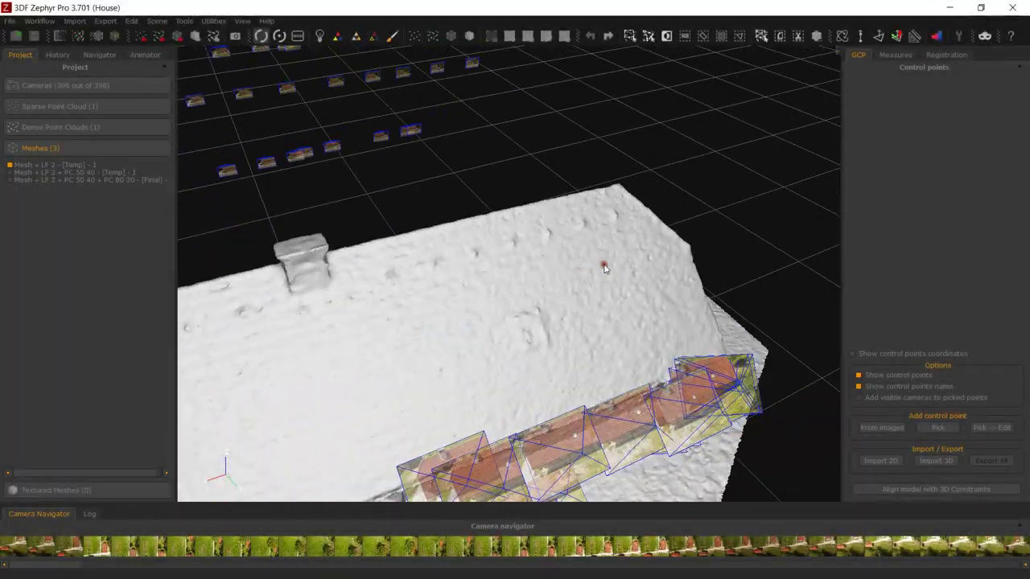
{"action": "left_click_drag", "start_coordinate": [604, 266], "coordinate": [448, 390]}
{"action": "scroll", "coordinate": [573, 381], "scroll_direction": "down", "scroll_amount": 3}
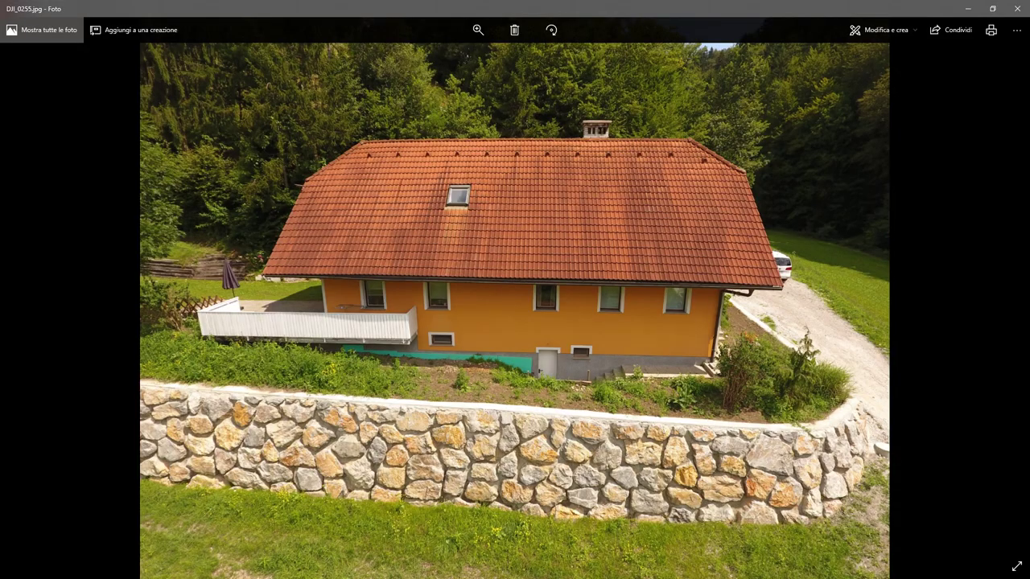
{"action": "key", "text": "Right"}
{"action": "key", "text": "Right"}
{"action": "key", "text": "Right"}
{"action": "key", "text": "Right"}
{"action": "key", "text": "Right"}
{"action": "key", "text": "Right"}
{"action": "key", "text": "Right"}
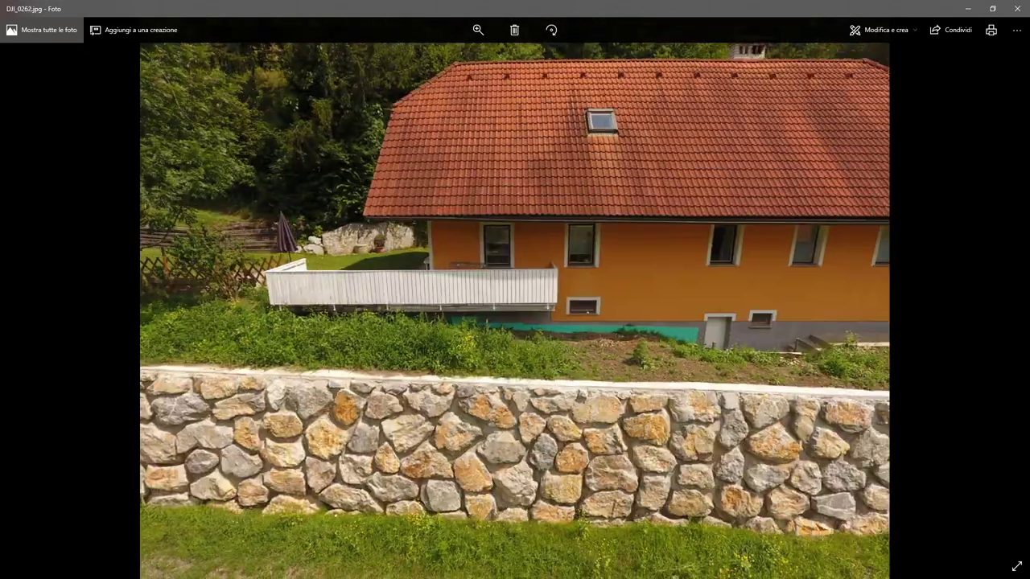
{"action": "key", "text": "Right"}
{"action": "key", "text": "Right"}
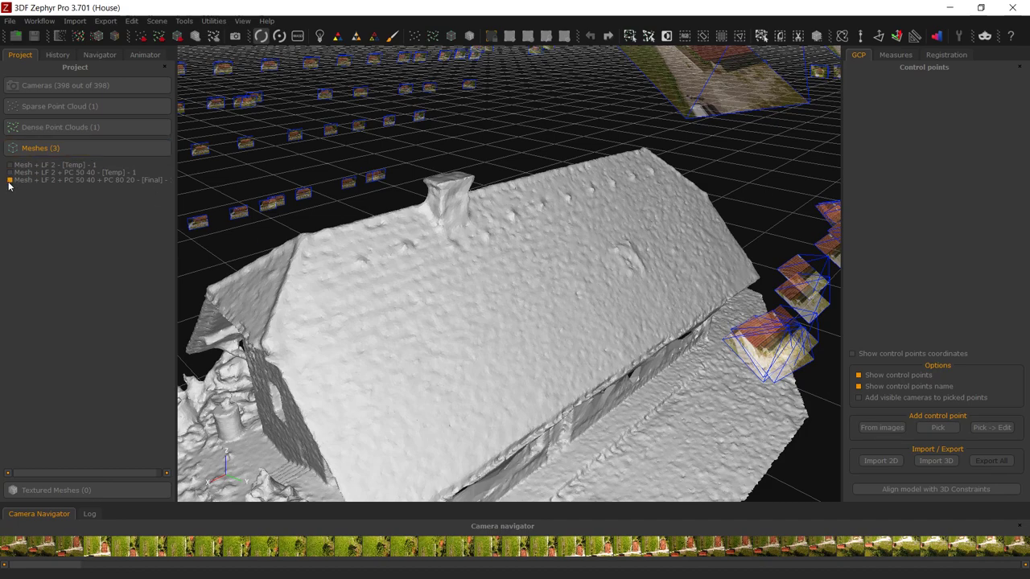
Orbit and zoom the house mesh to inspect the roof tiles and a wall with a small window.
{"action": "left_click_drag", "start_coordinate": [362, 348], "coordinate": [658, 375]}
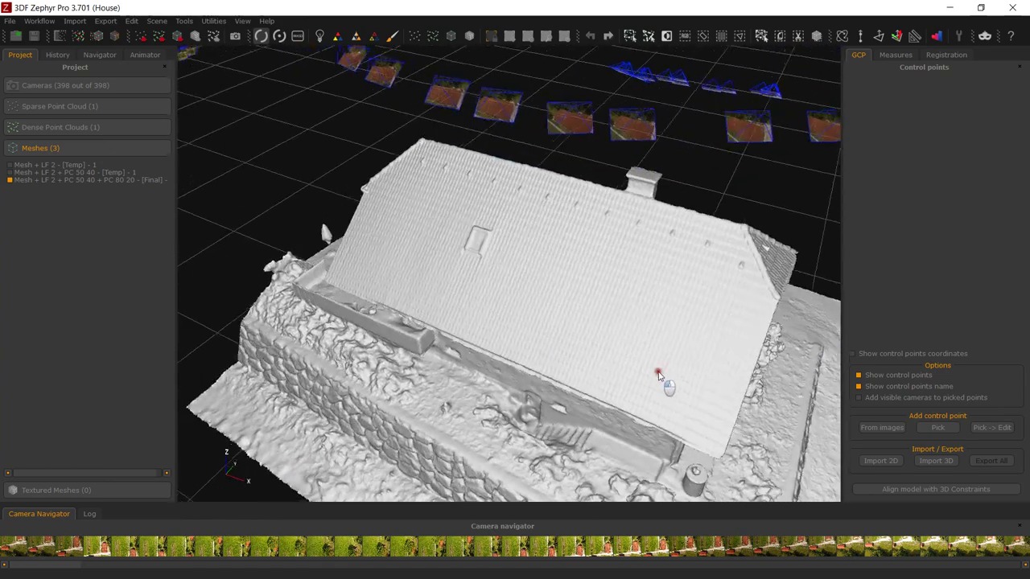
{"action": "scroll", "coordinate": [665, 373], "scroll_direction": "up", "scroll_amount": 5}
{"action": "scroll", "coordinate": [512, 315], "scroll_direction": "up", "scroll_amount": 5}
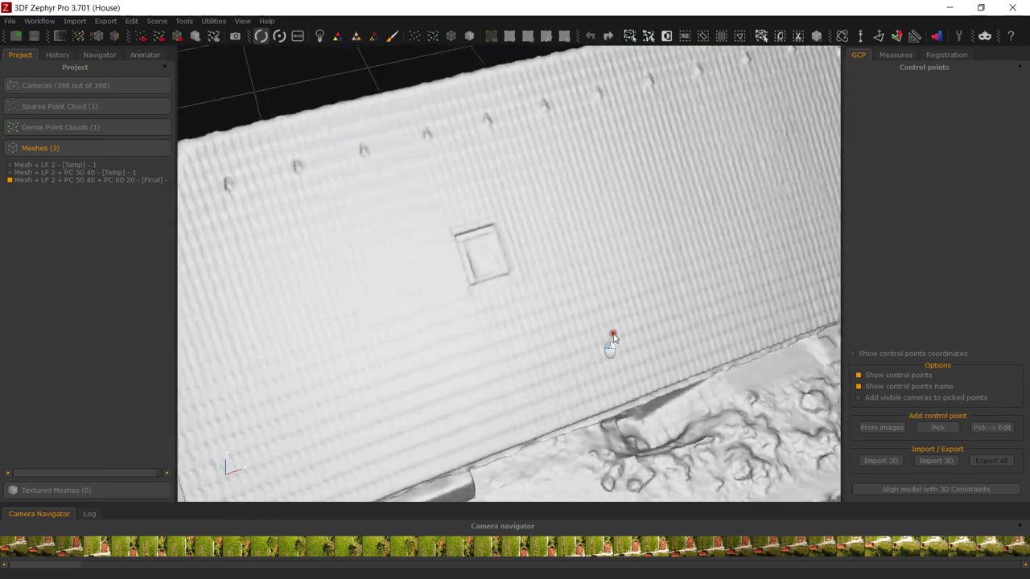
{"action": "scroll", "coordinate": [574, 333], "scroll_direction": "down", "scroll_amount": 10}
{"action": "left_click_drag", "start_coordinate": [314, 308], "coordinate": [534, 306]}
{"action": "scroll", "coordinate": [535, 305], "scroll_direction": "up", "scroll_amount": 5}
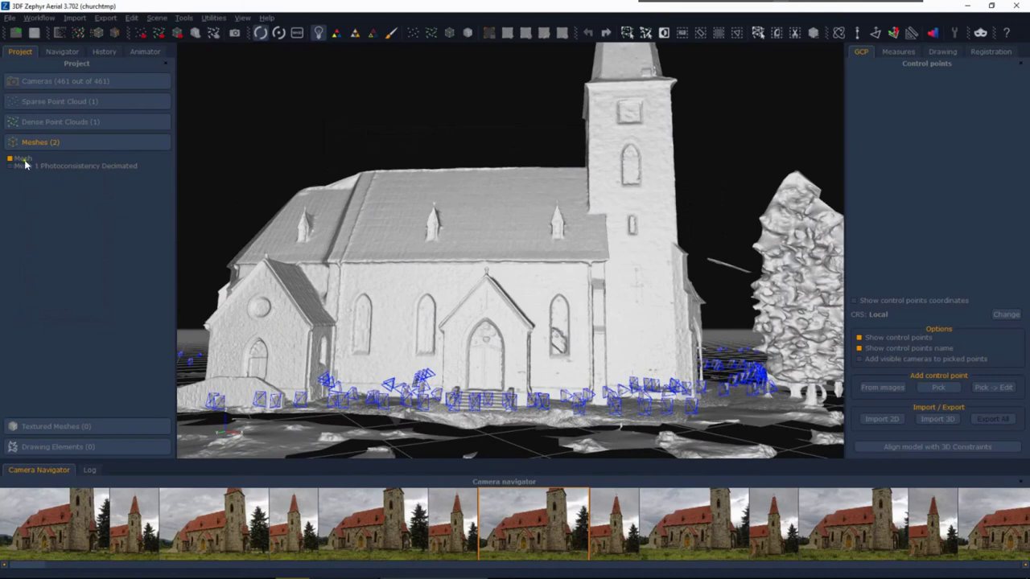
Check the church mesh's statistics, then run photoconsistency optimization on Mesh 1 at 50% image resolution with an edited target reprojection area.
{"action": "right_click", "coordinate": [25, 161]}
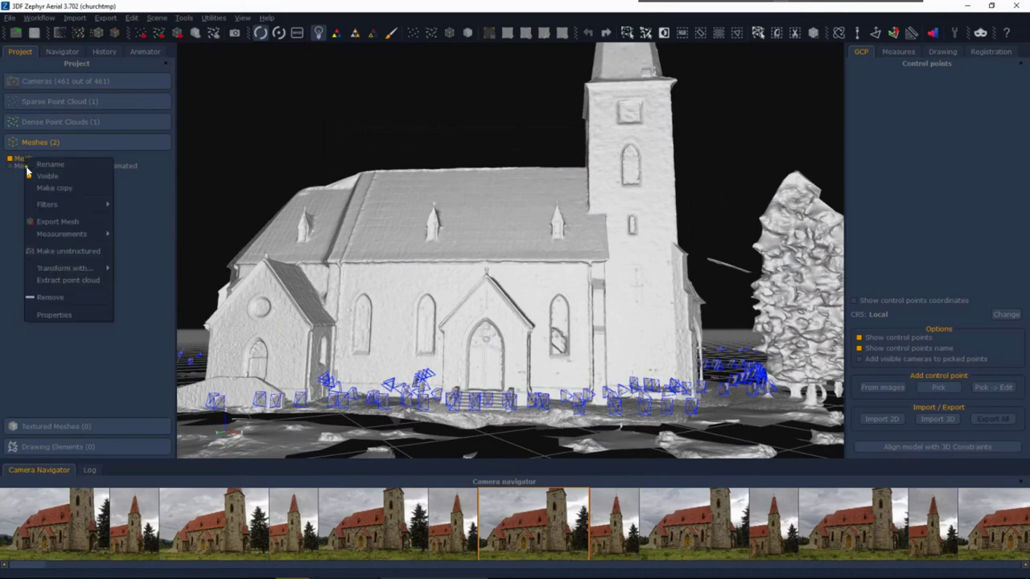
{"action": "left_click", "coordinate": [62, 315]}
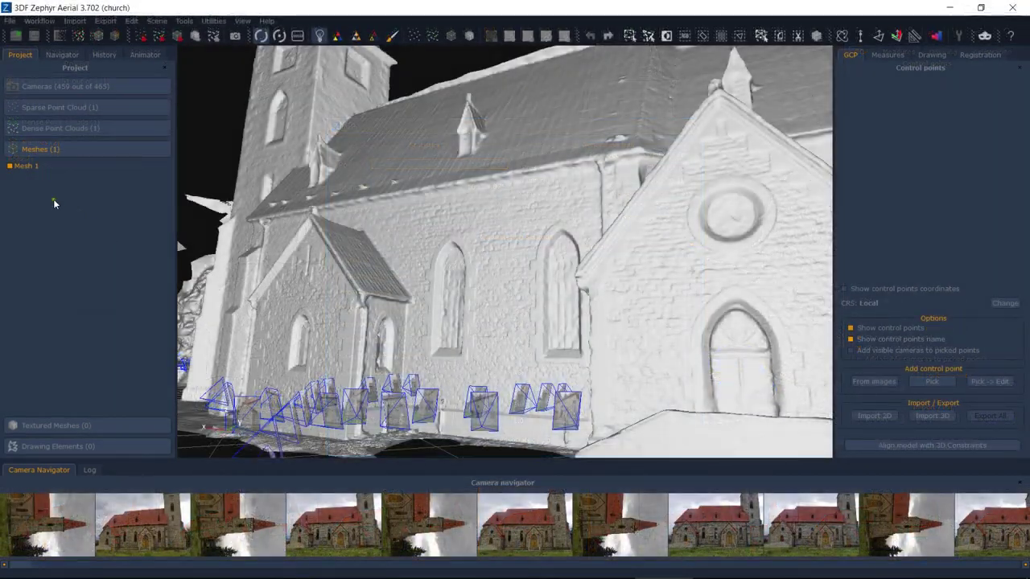
{"action": "right_click", "coordinate": [26, 166]}
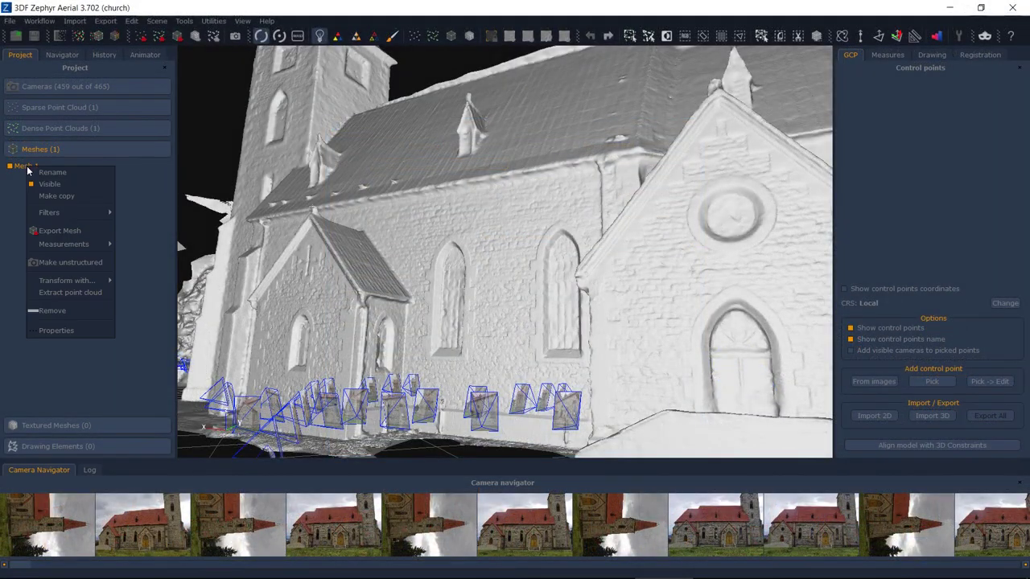
{"action": "mouse_move", "coordinate": [100, 217]}
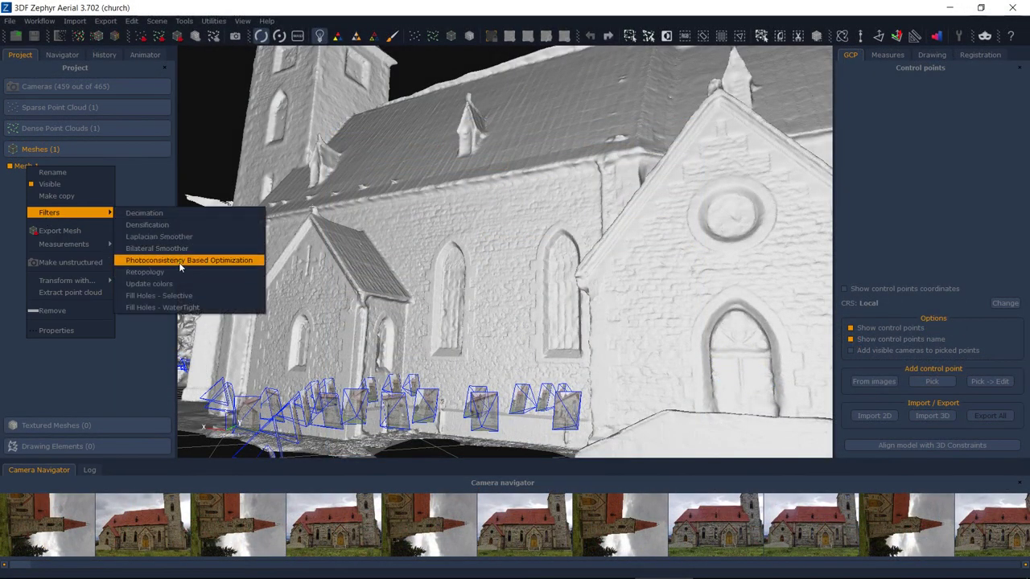
{"action": "key", "text": "Escape"}
{"action": "key", "text": "Escape"}
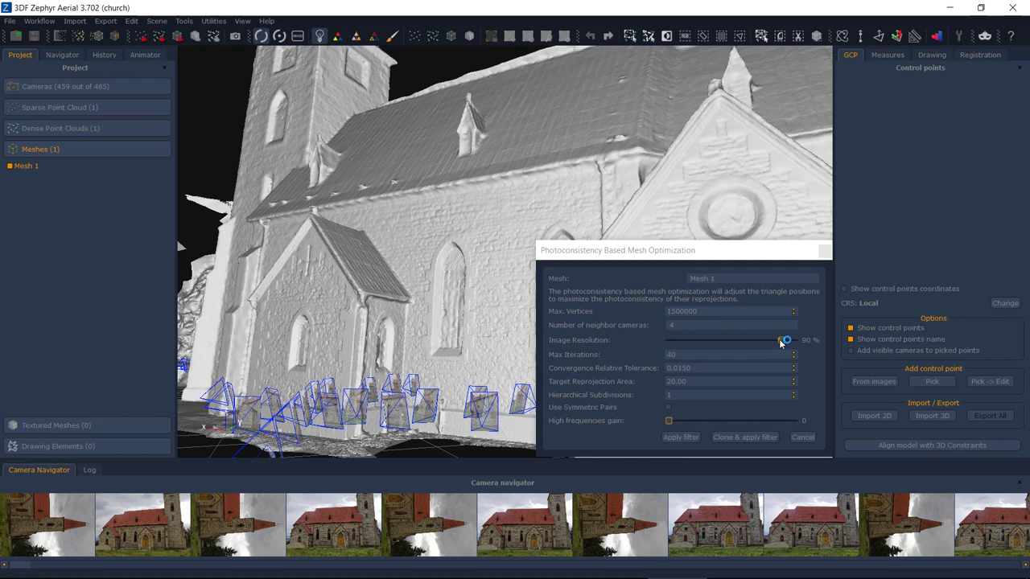
{"action": "left_click_drag", "start_coordinate": [781, 340], "coordinate": [730, 341]}
{"action": "double_click", "coordinate": [680, 381]}
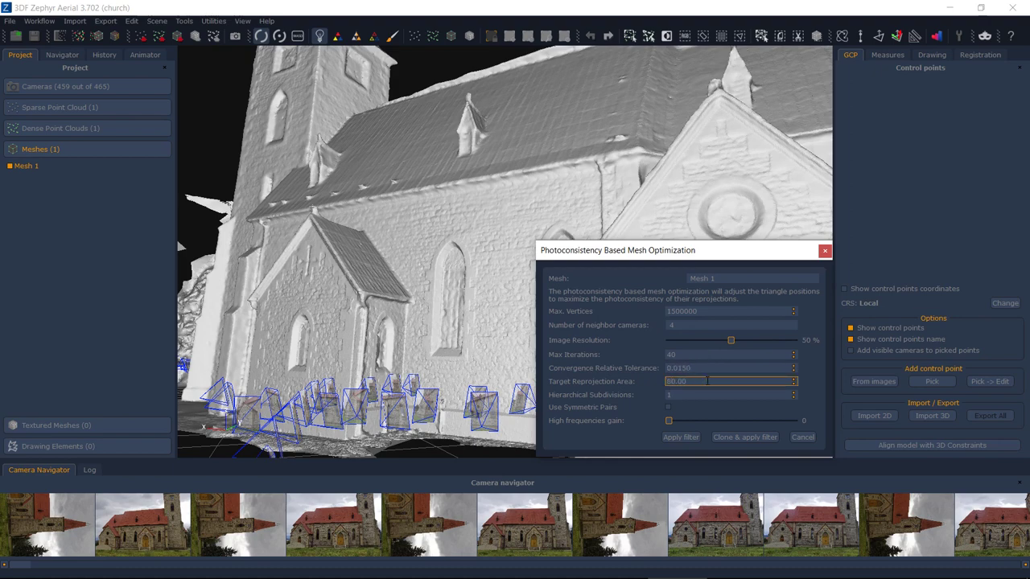
{"action": "left_click", "coordinate": [689, 437]}
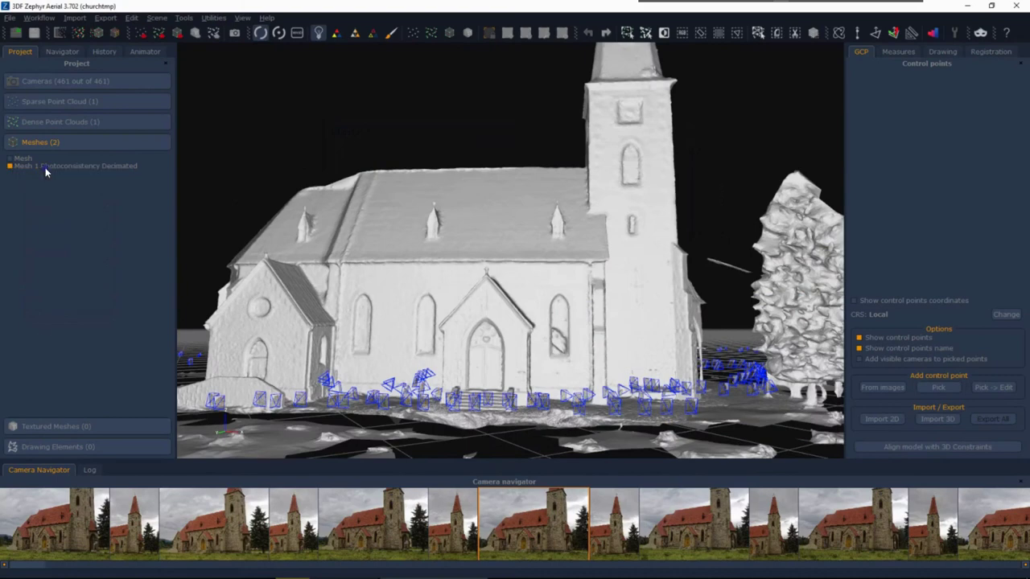
{"action": "right_click", "coordinate": [44, 166]}
{"action": "left_click", "coordinate": [86, 323]}
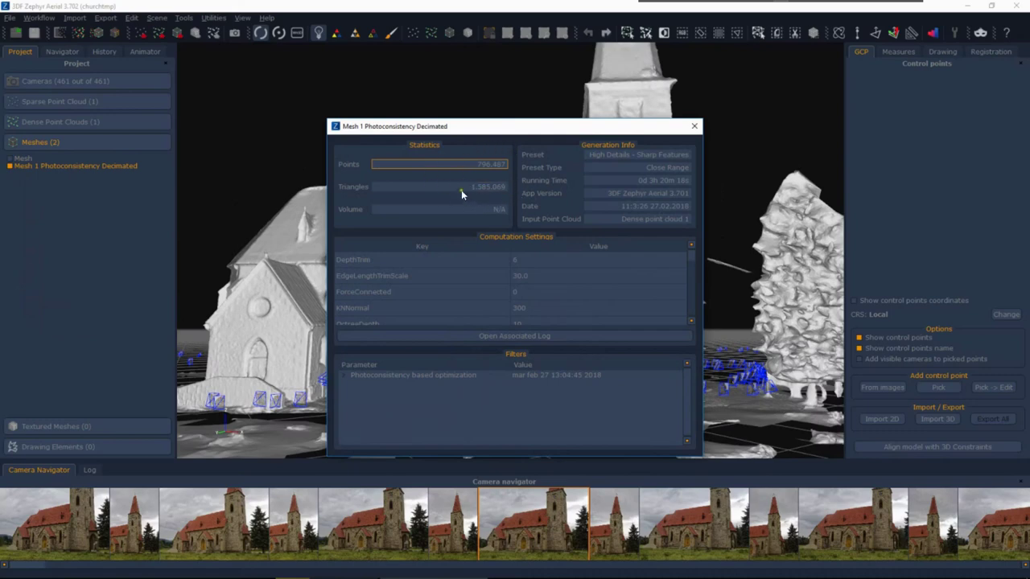
{"action": "left_click", "coordinate": [694, 126]}
{"action": "left_click_drag", "start_coordinate": [469, 350], "coordinate": [521, 341]}
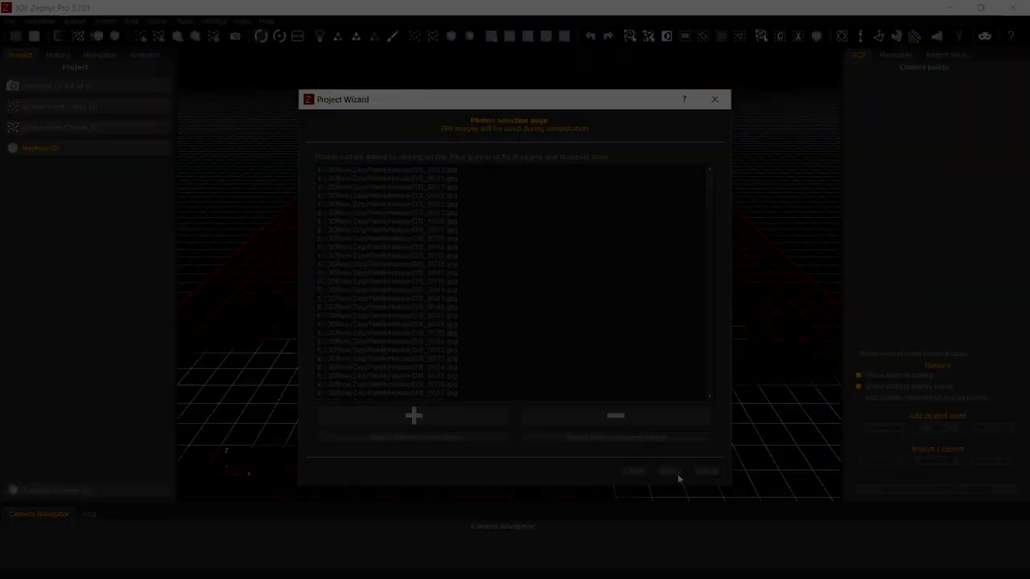
Skip past the camera calibration, orientation and dense cloud pages, then switch mesh settings to Advanced.
{"action": "left_click", "coordinate": [671, 473]}
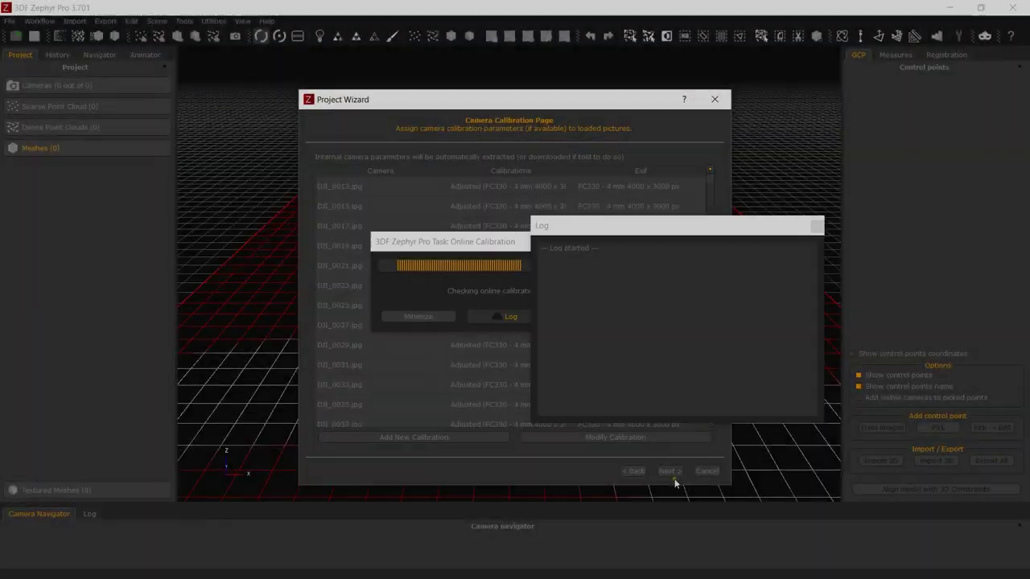
{"action": "left_click", "coordinate": [671, 473]}
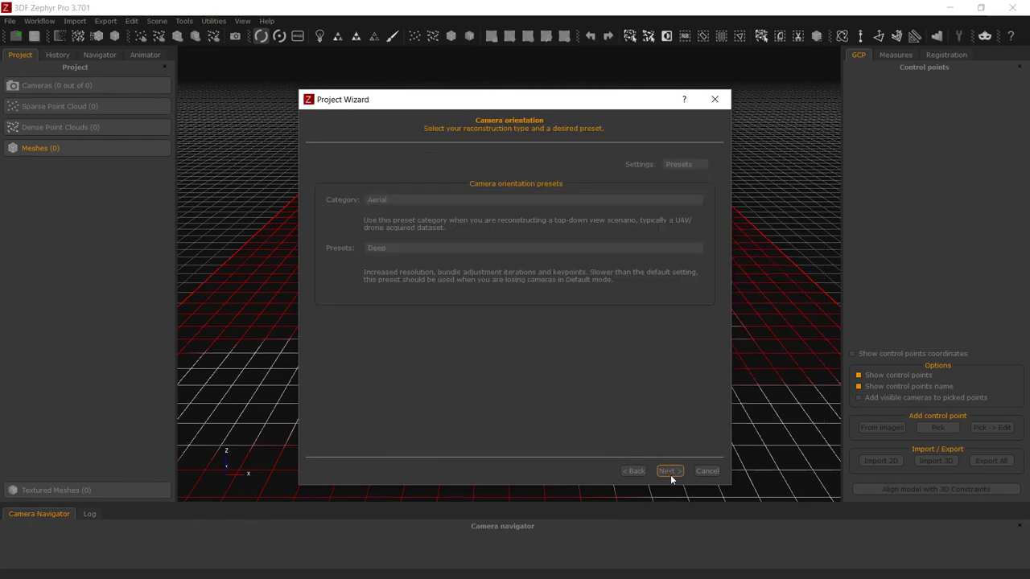
{"action": "left_click", "coordinate": [671, 473]}
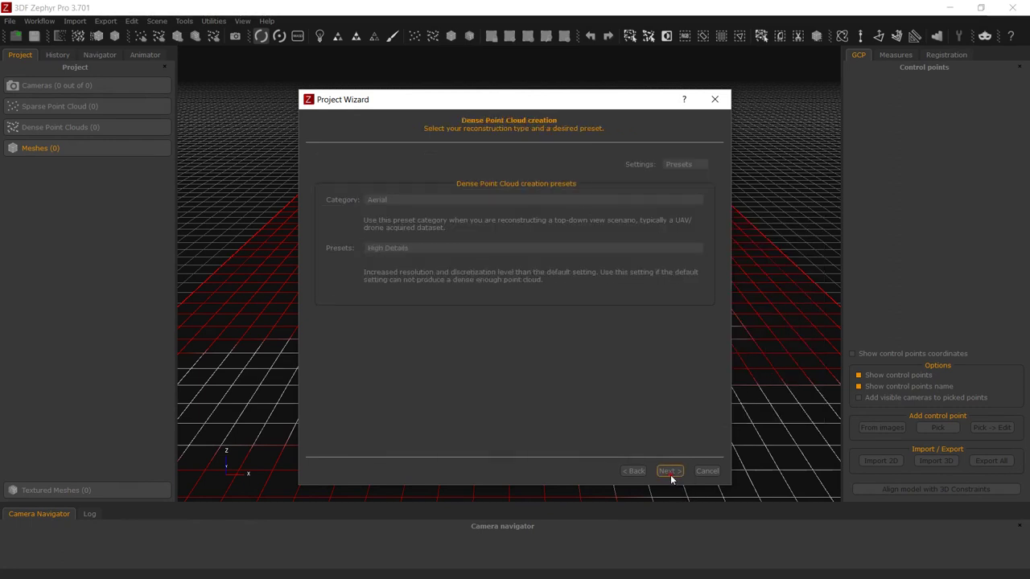
{"action": "left_click", "coordinate": [671, 473]}
{"action": "left_click", "coordinate": [685, 165]}
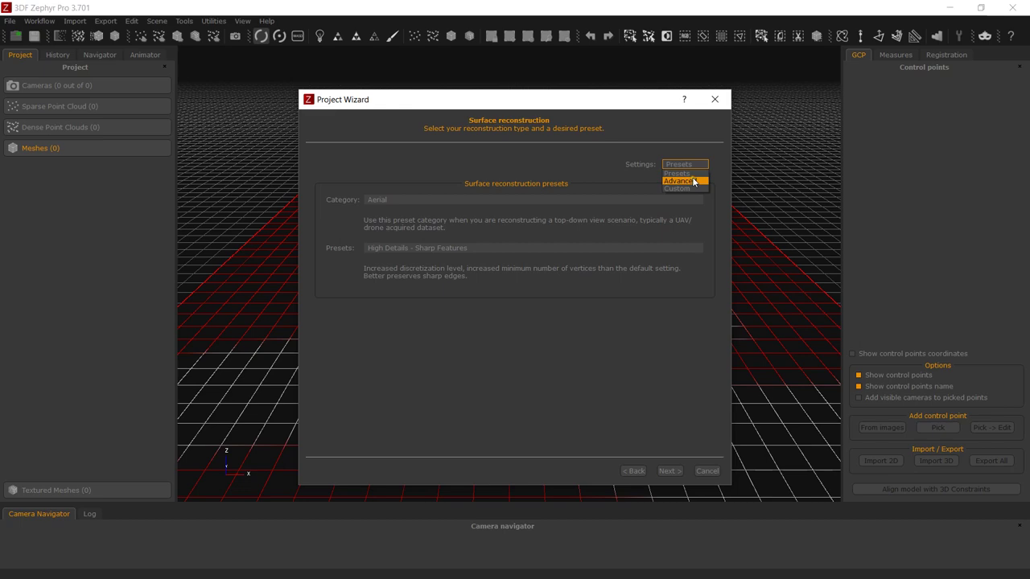
{"action": "left_click", "coordinate": [693, 182]}
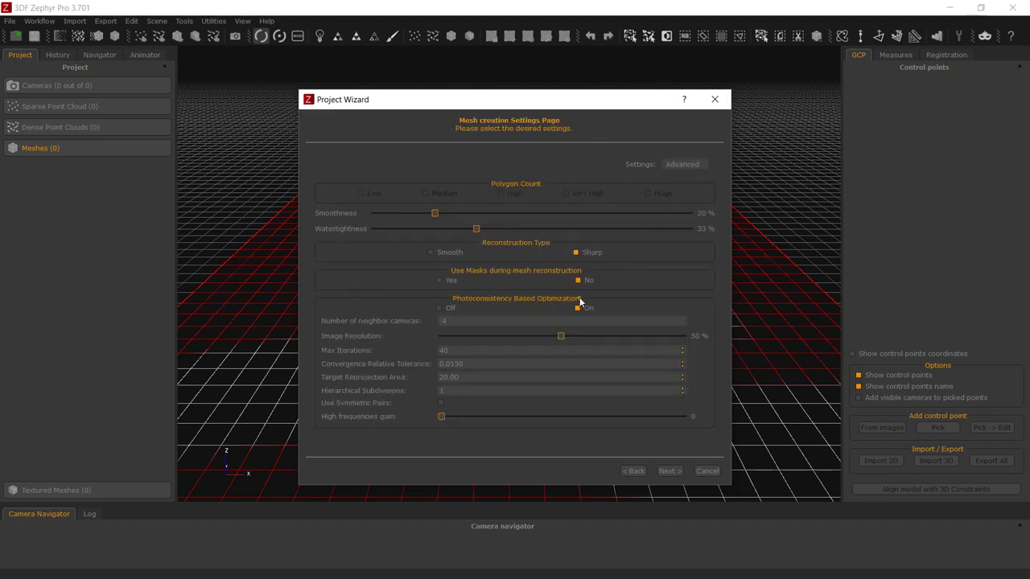